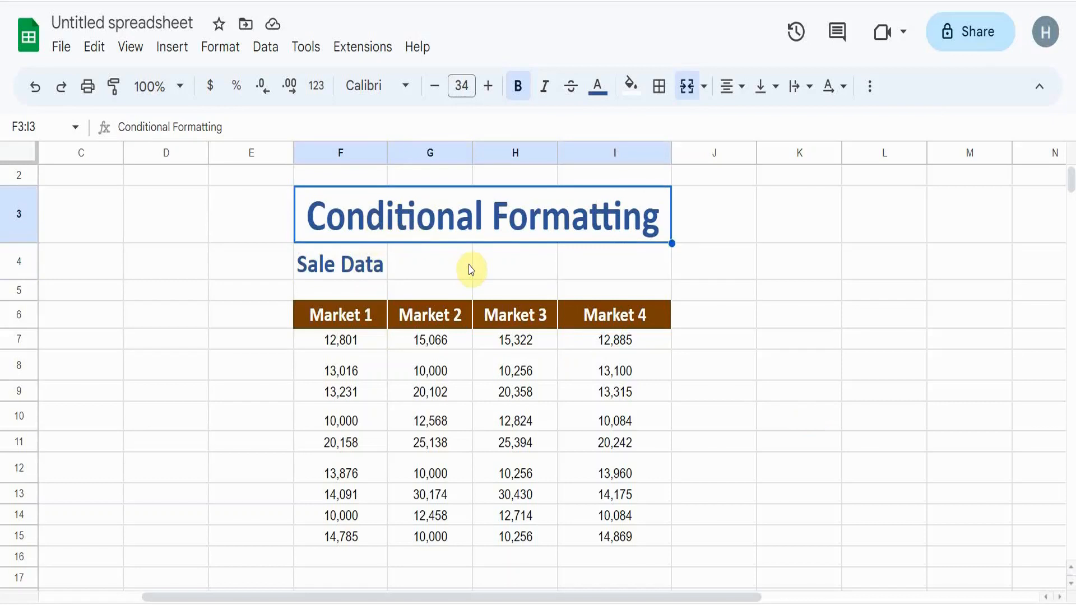
# - Look over the sale data table from its title through the market headings to the first Market 1 value
pyautogui.press('Down')
pyautogui.press('Down')
pyautogui.press('Down')
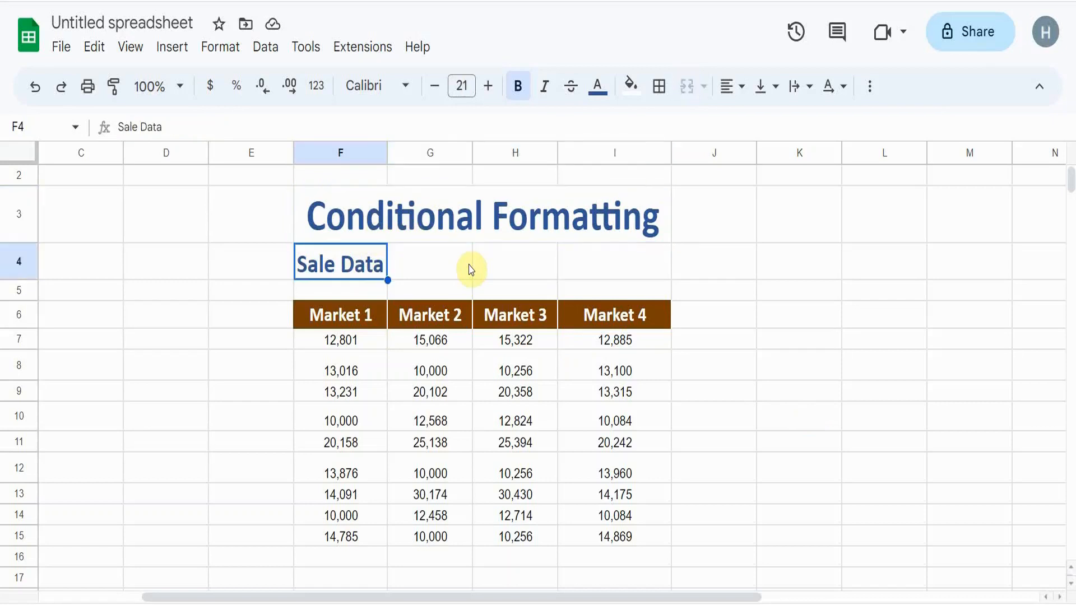
pyautogui.press('Right')
pyautogui.press('Right')
pyautogui.press('Right')
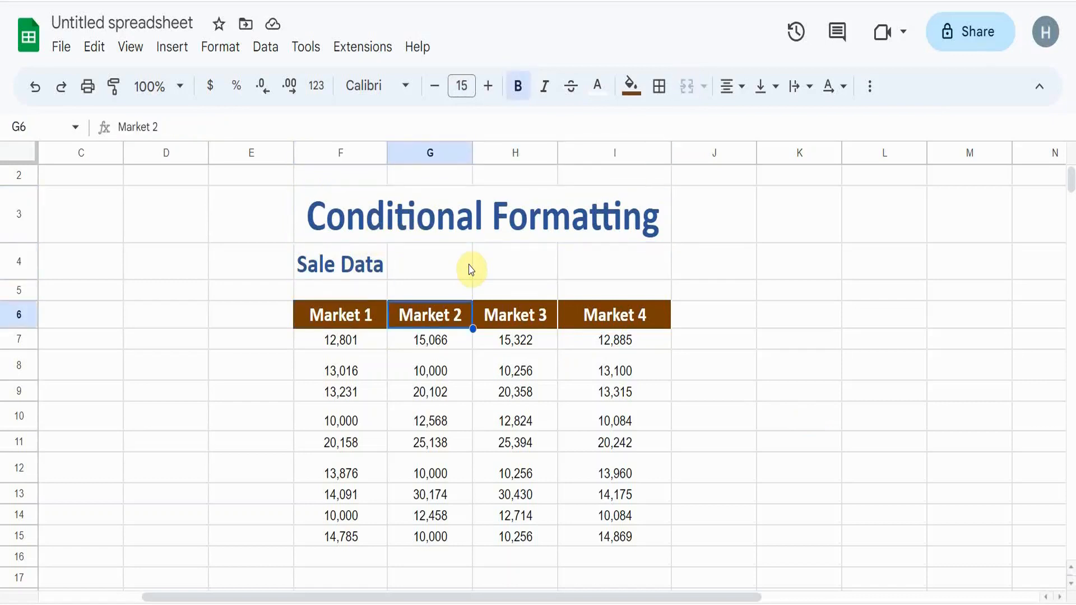
pyautogui.press('Left')
pyautogui.press('Left')
pyautogui.press('Down')
pyautogui.press('Left')
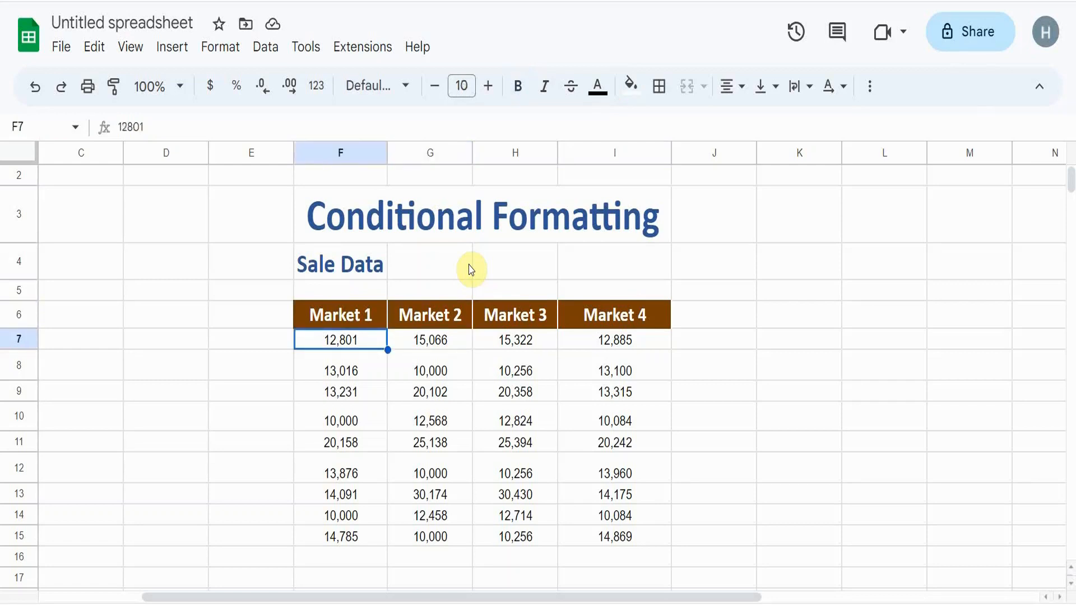
# - Create a single-color conditional formatting rule for F7:I15 that formats cells with values greater than 20000
pyautogui.moveTo(381, 342); pyautogui.dragTo(649, 543)
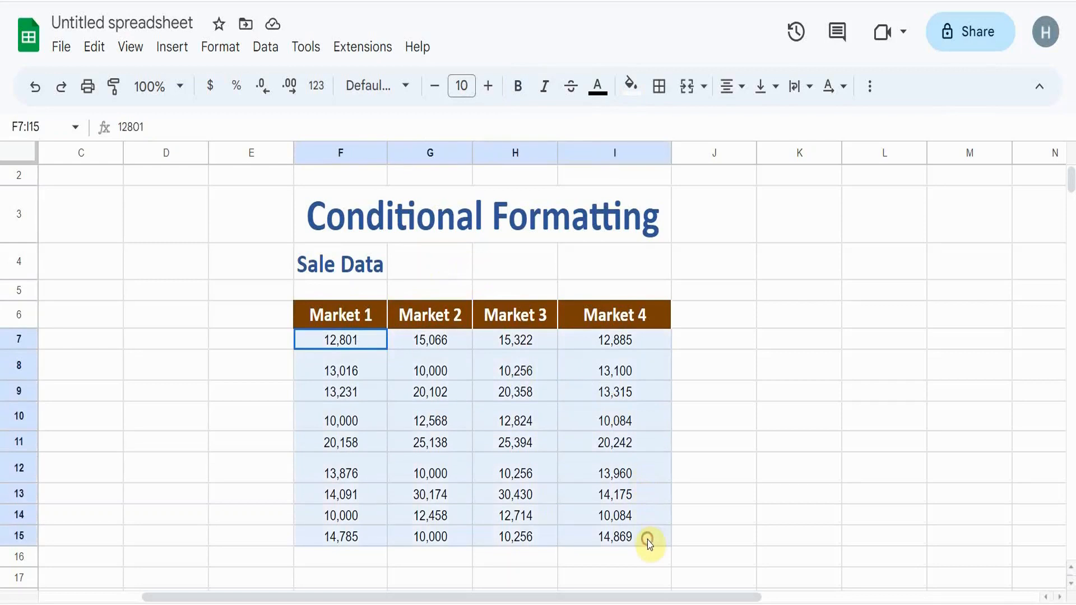
pyautogui.click(221, 50)
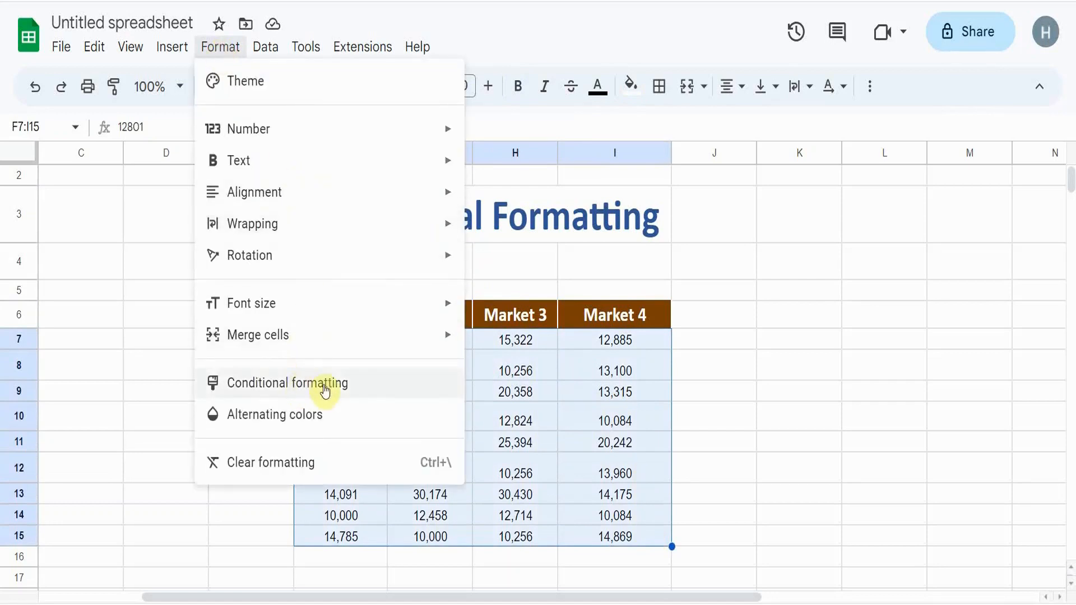
pyautogui.click(363, 387)
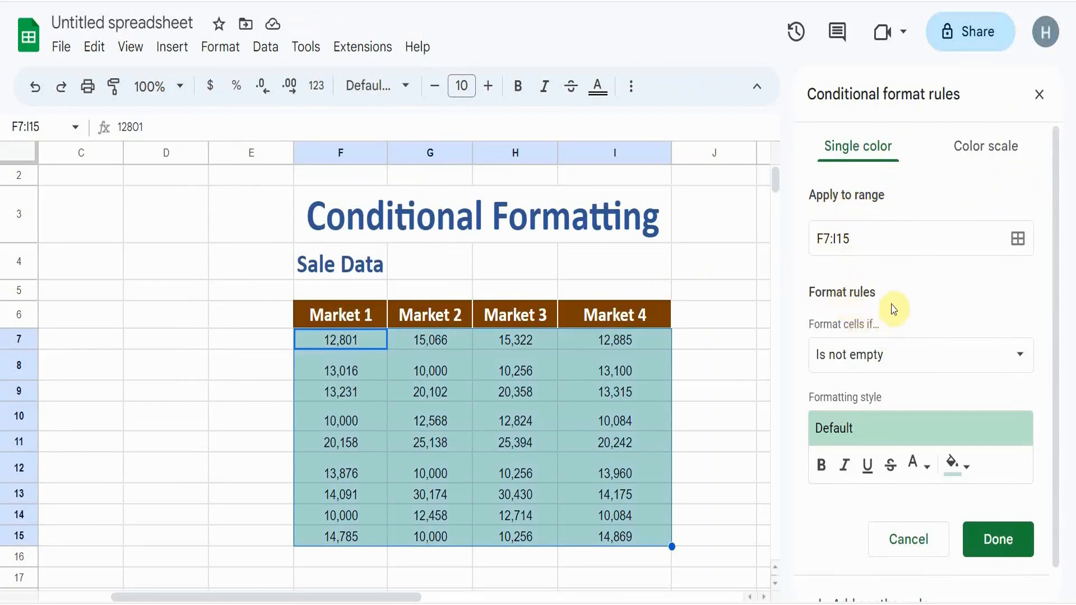
pyautogui.click(890, 359)
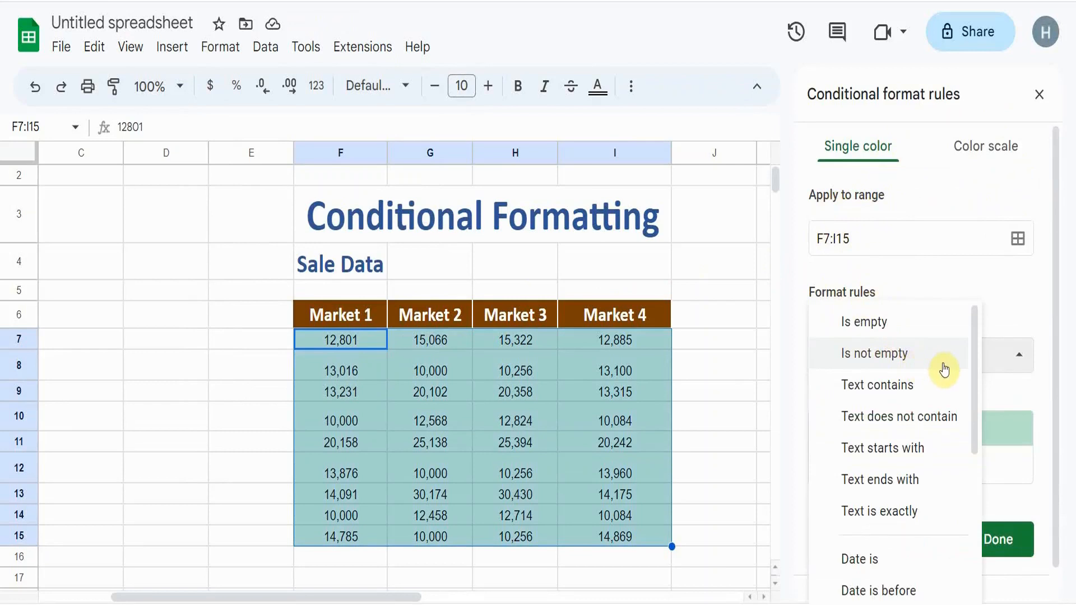
pyautogui.moveTo(975, 364); pyautogui.dragTo(983, 478)
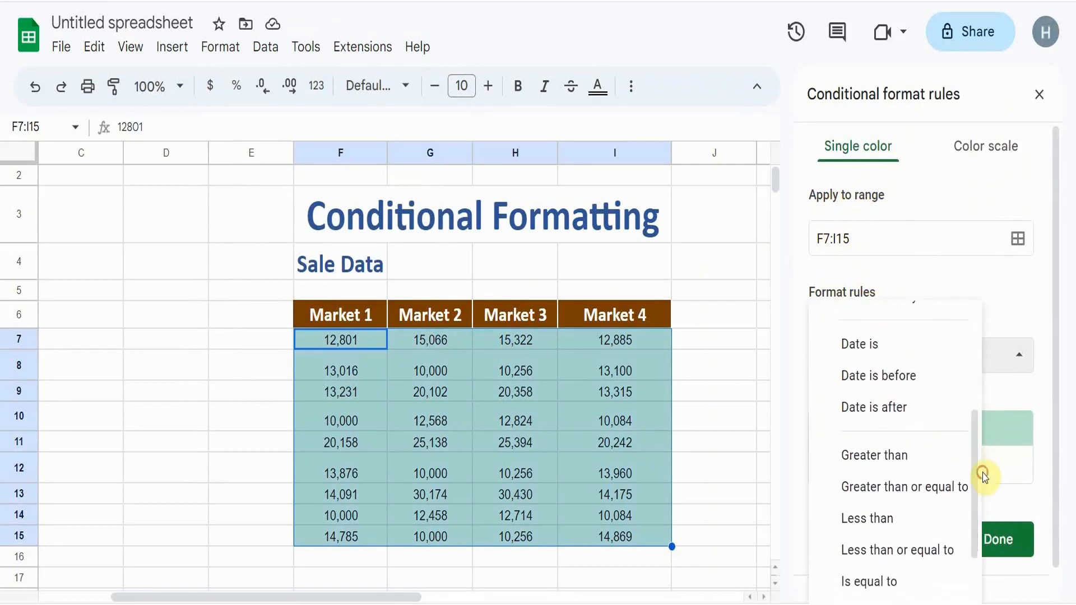
pyautogui.click(884, 458)
pyautogui.click(846, 403)
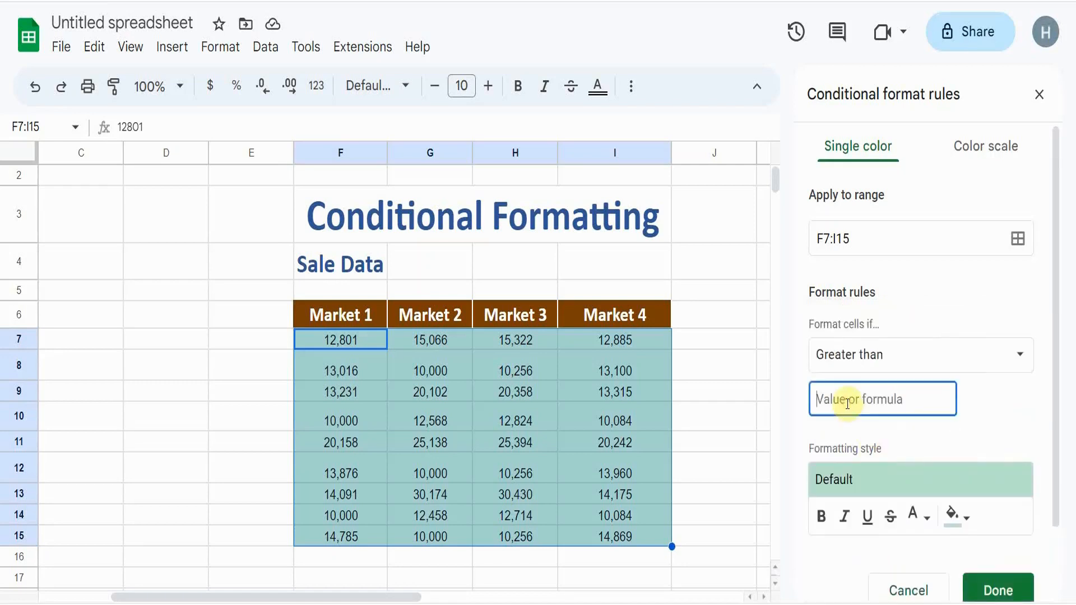
pyautogui.write('20000')
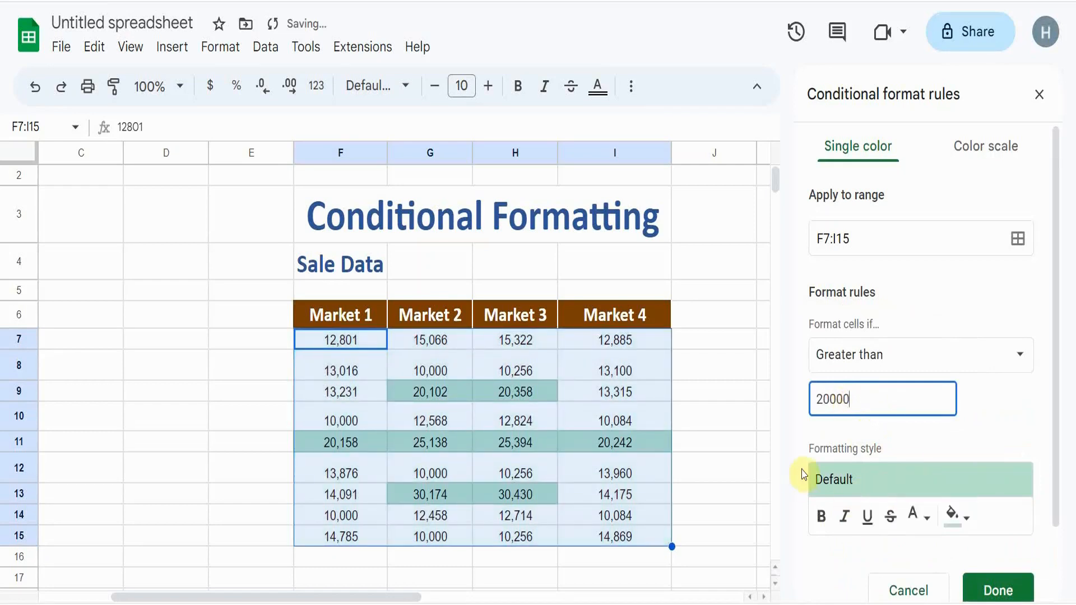
# - Try a blue fill for the greater-than rule, switch it to a muted magenta-pink, and save the rule
pyautogui.click(966, 518)
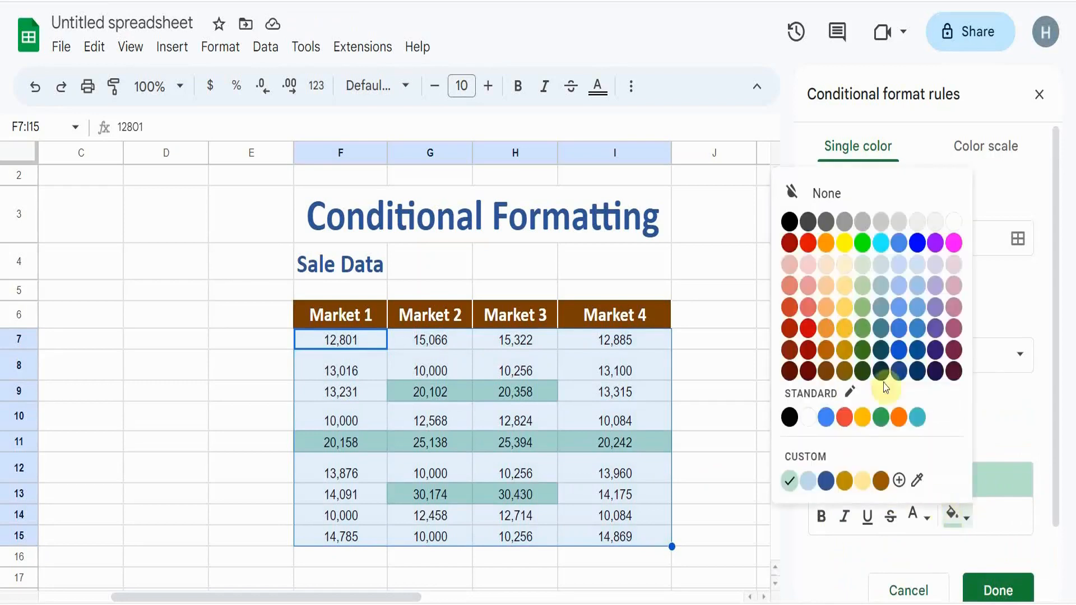
pyautogui.click(919, 242)
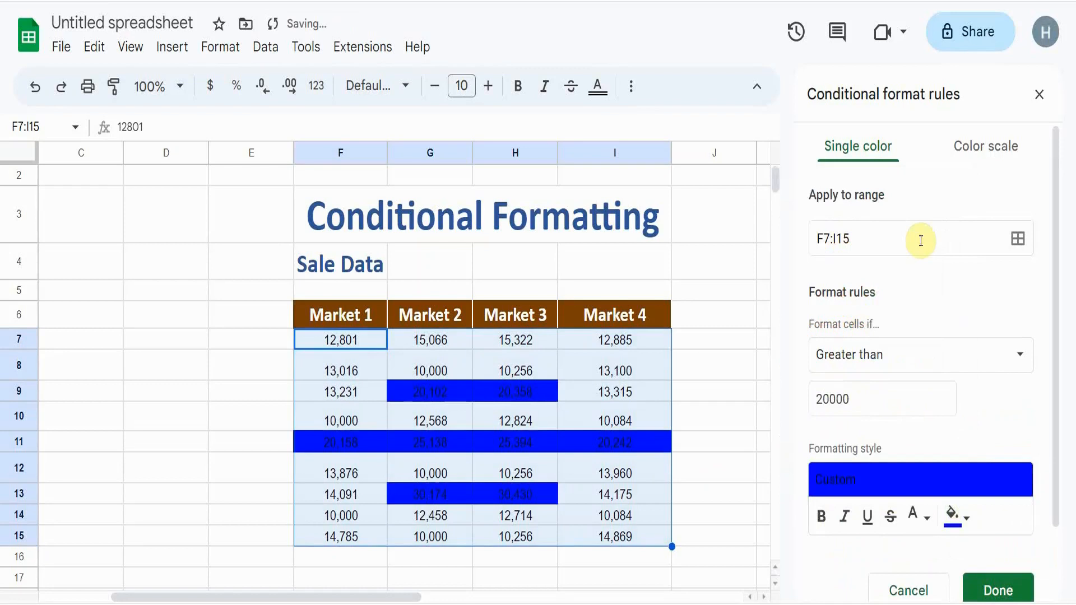
pyautogui.click(966, 519)
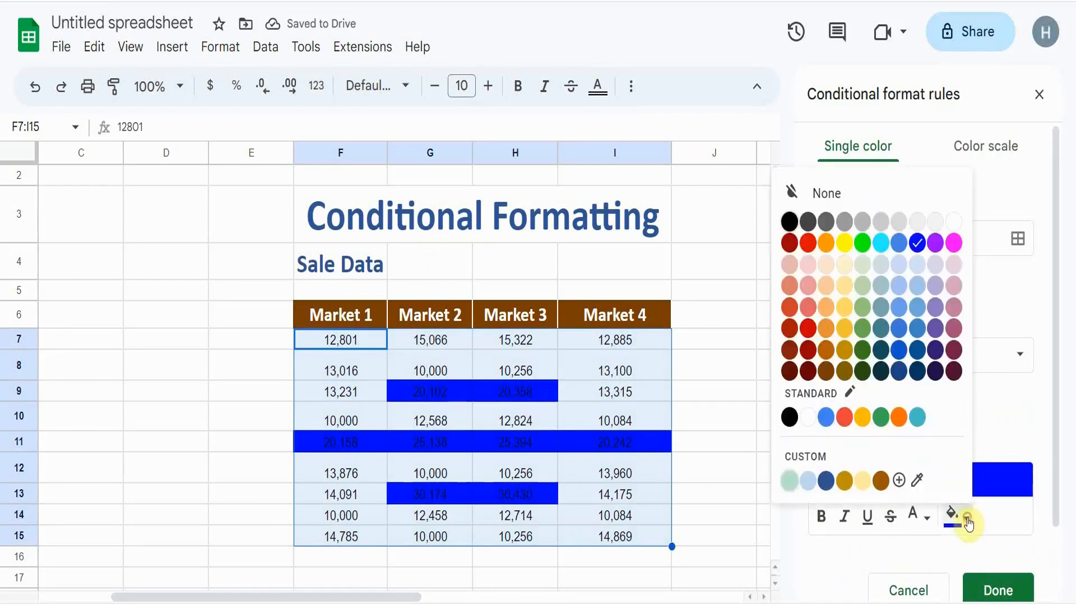
pyautogui.click(953, 306)
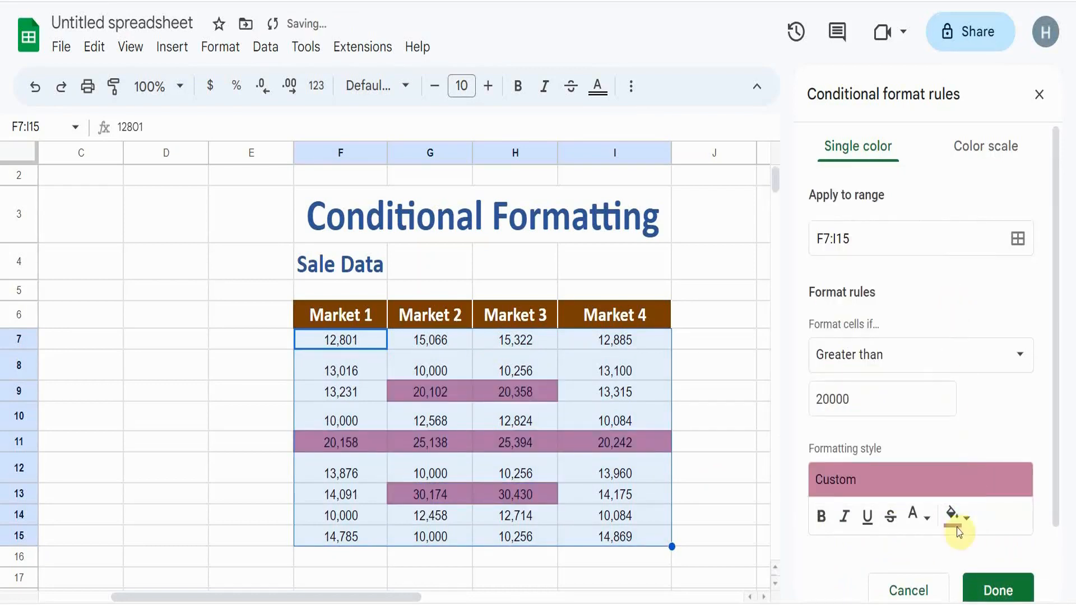
pyautogui.click(999, 593)
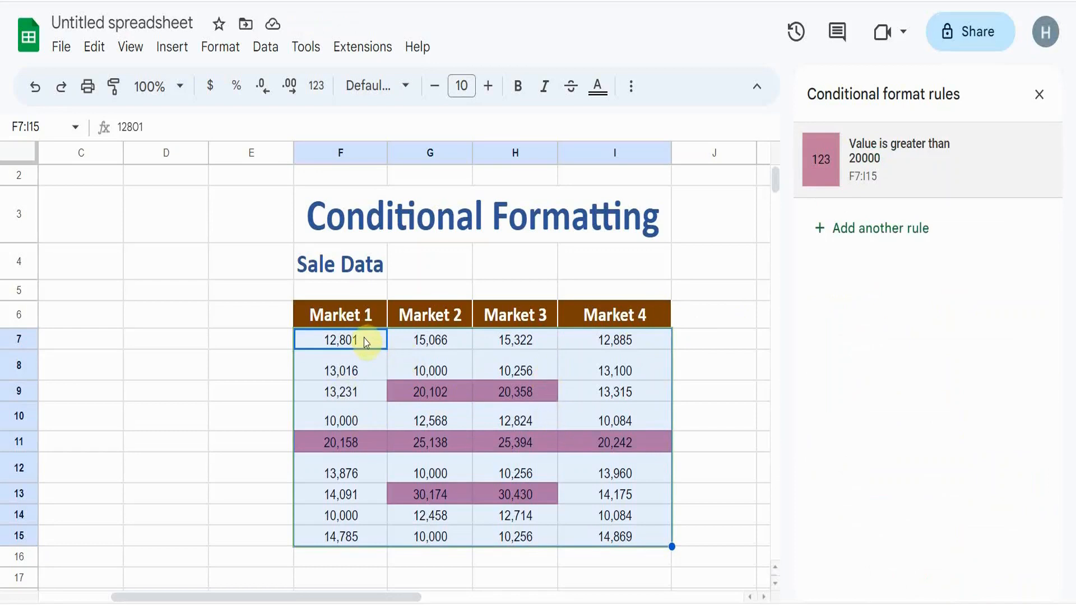
# - Clear all formatting from the sales values in F7:I15 and close the conditional format rules
pyautogui.moveTo(364, 340); pyautogui.dragTo(645, 533)
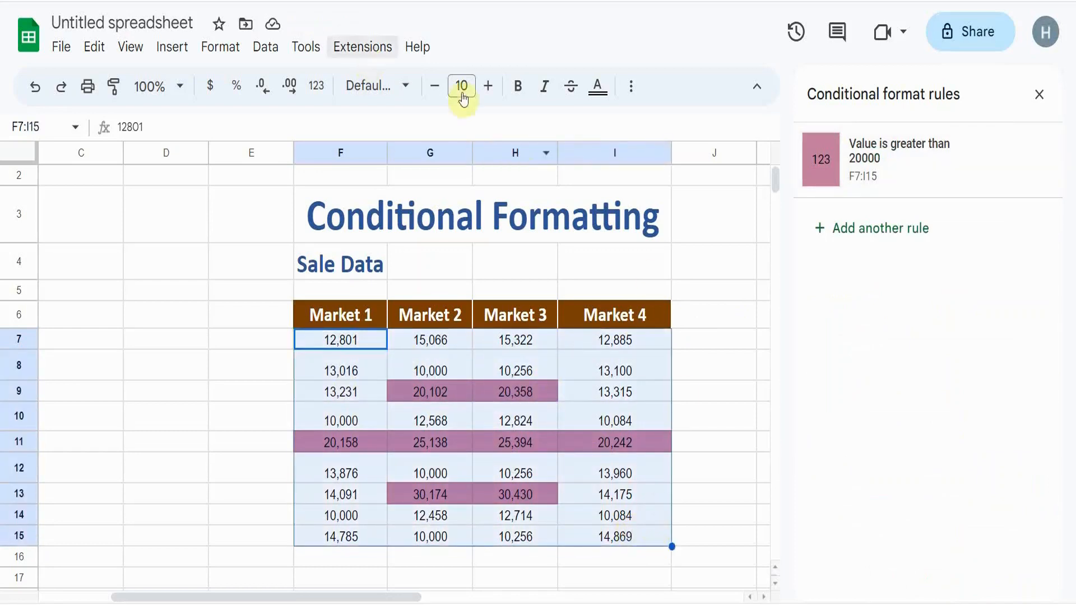
pyautogui.click(229, 51)
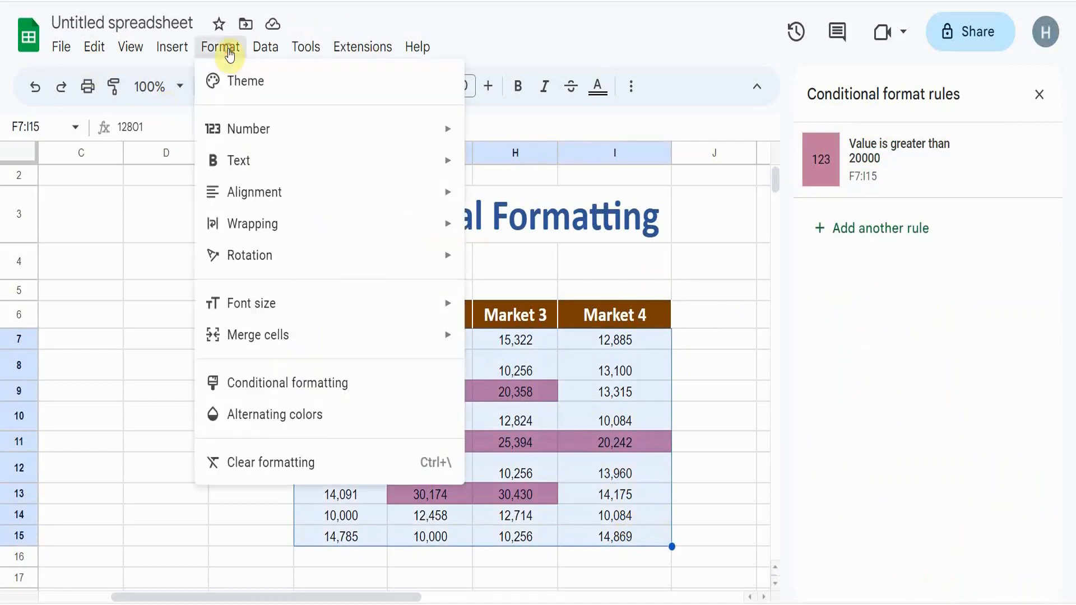
pyautogui.click(326, 465)
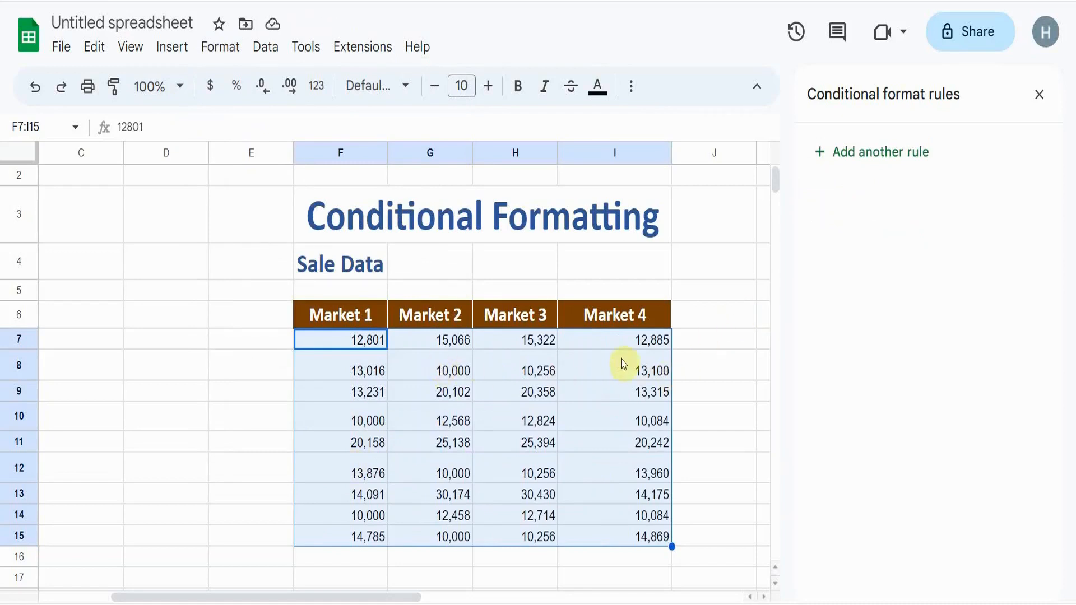
pyautogui.click(711, 339)
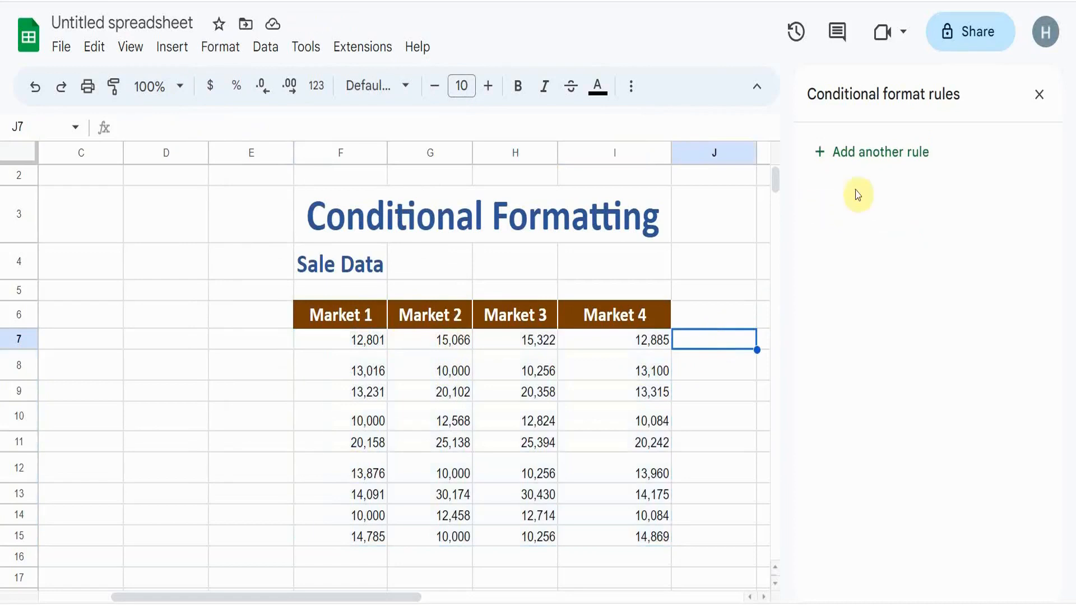
pyautogui.click(1047, 95)
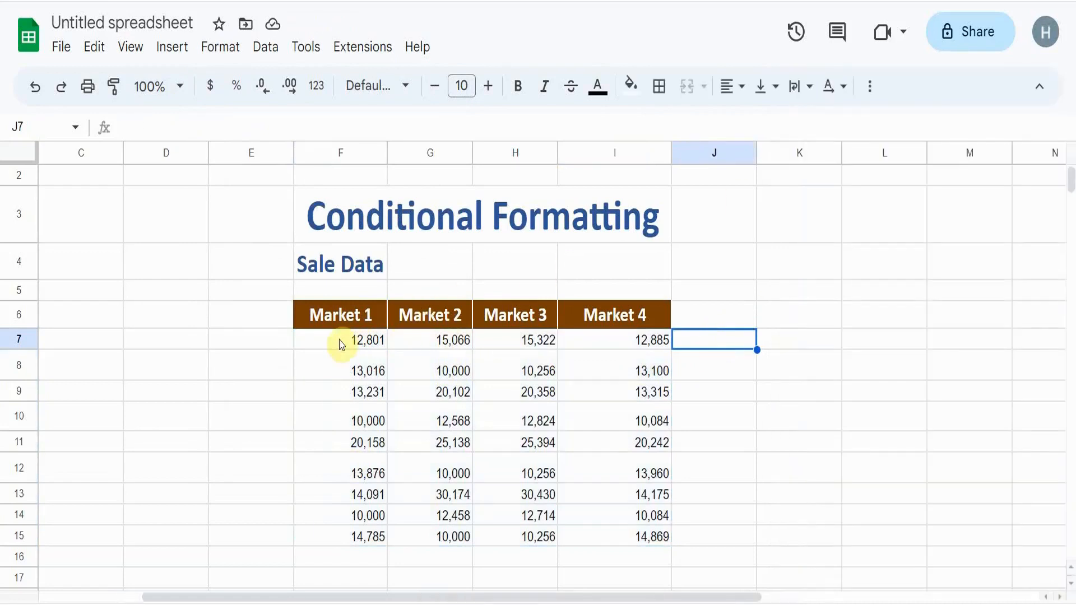
# - Add a conditional formatting rule to F7:I15 for values less than 15000 with the default green style, and close the rules
pyautogui.moveTo(342, 339); pyautogui.dragTo(645, 539)
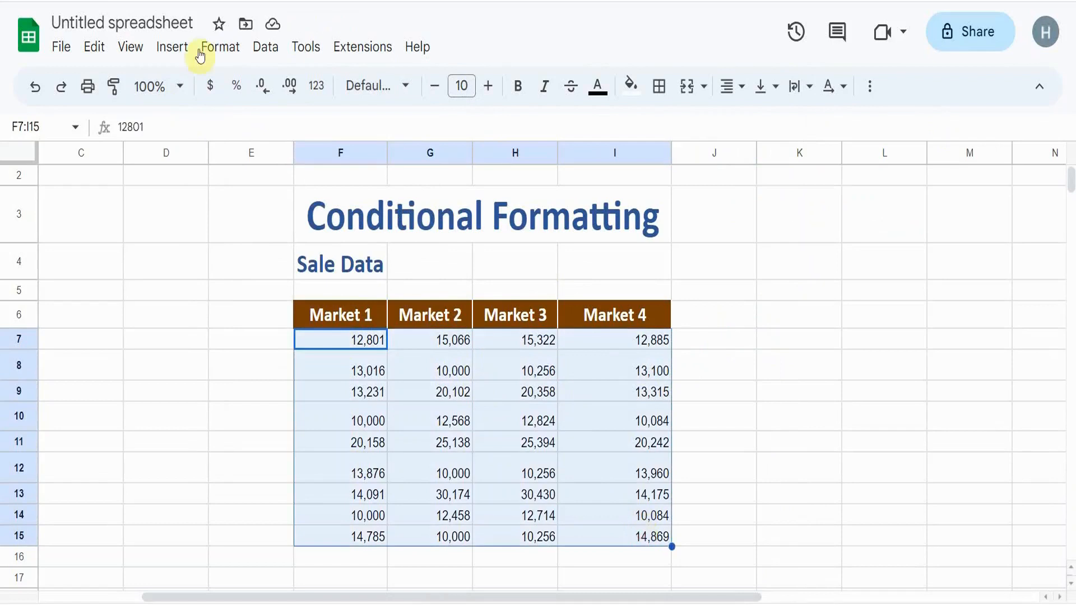
pyautogui.click(229, 48)
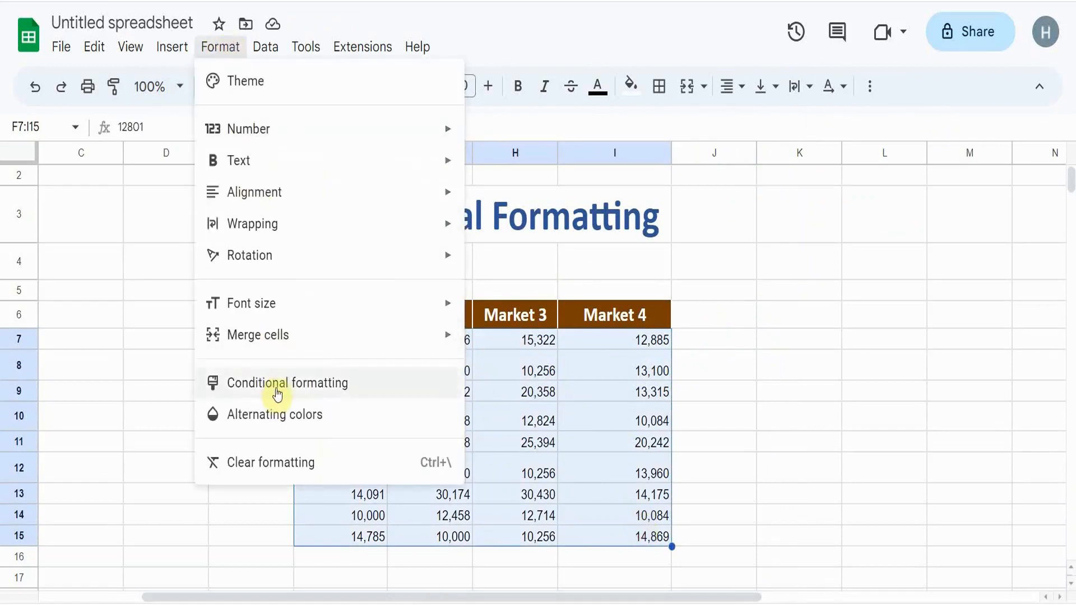
pyautogui.click(277, 390)
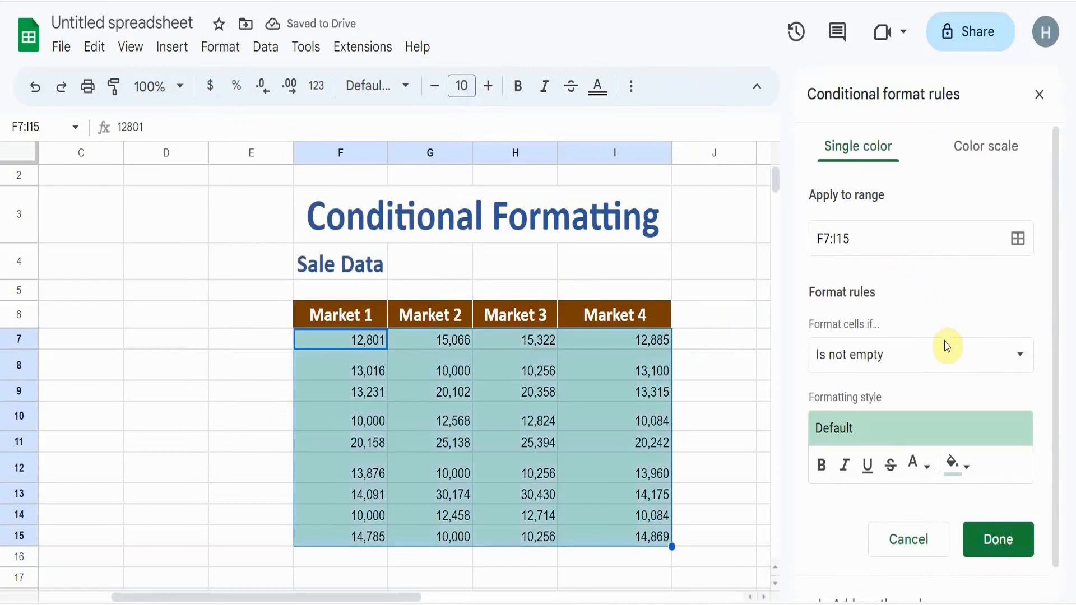
pyautogui.click(1020, 357)
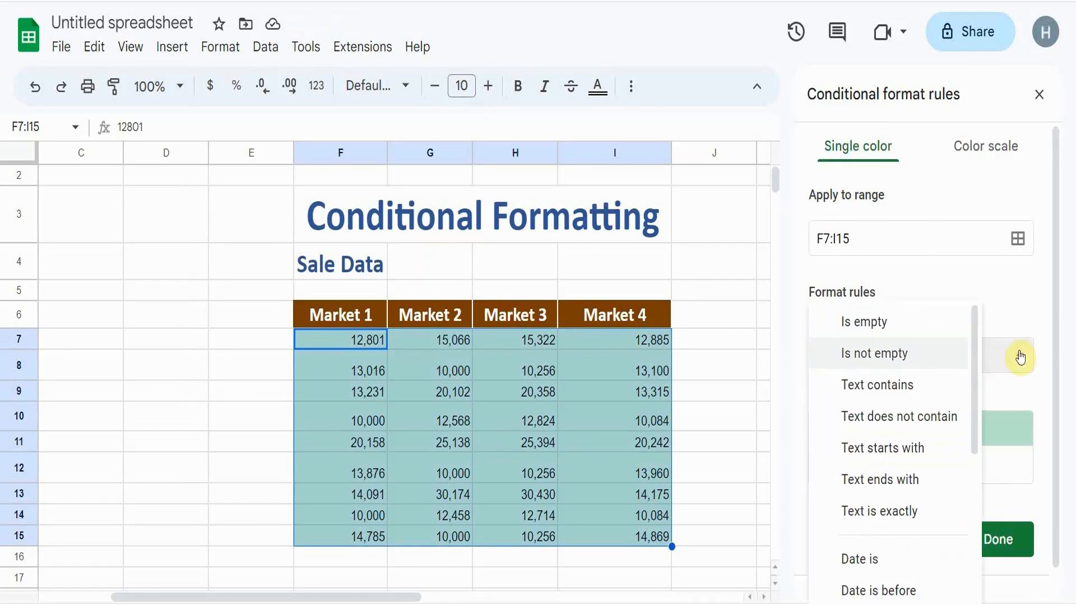
pyautogui.moveTo(976, 367); pyautogui.dragTo(980, 494)
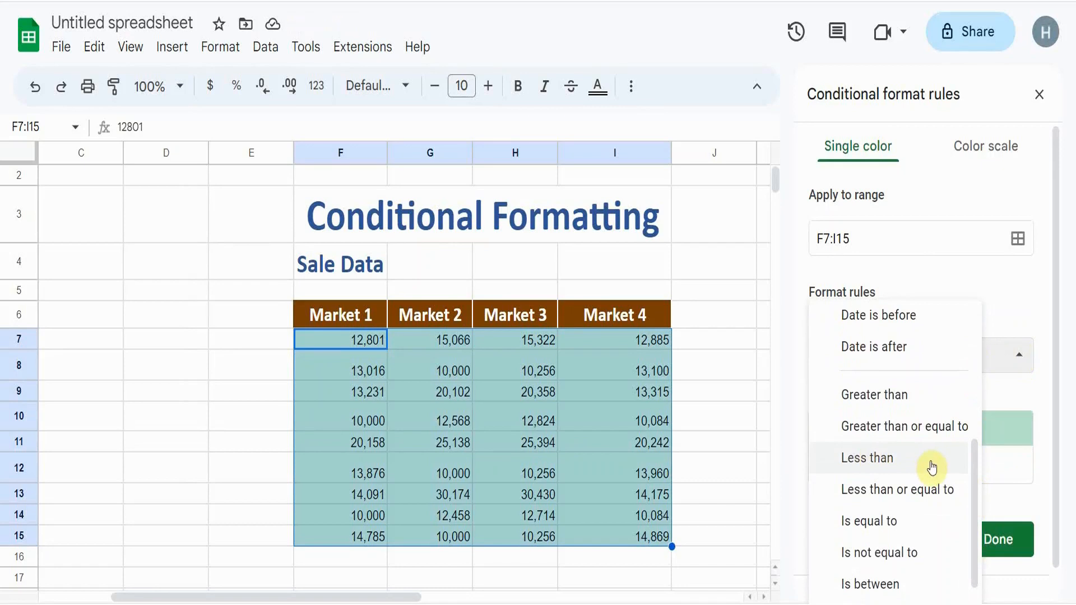
pyautogui.click(915, 459)
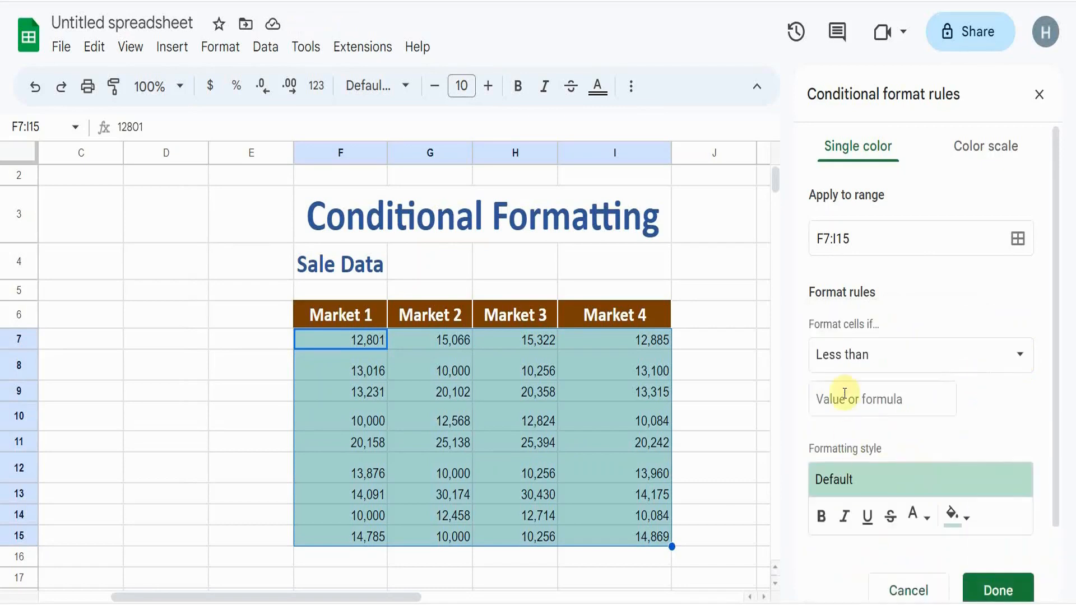
pyautogui.click(844, 393)
pyautogui.write('15000')
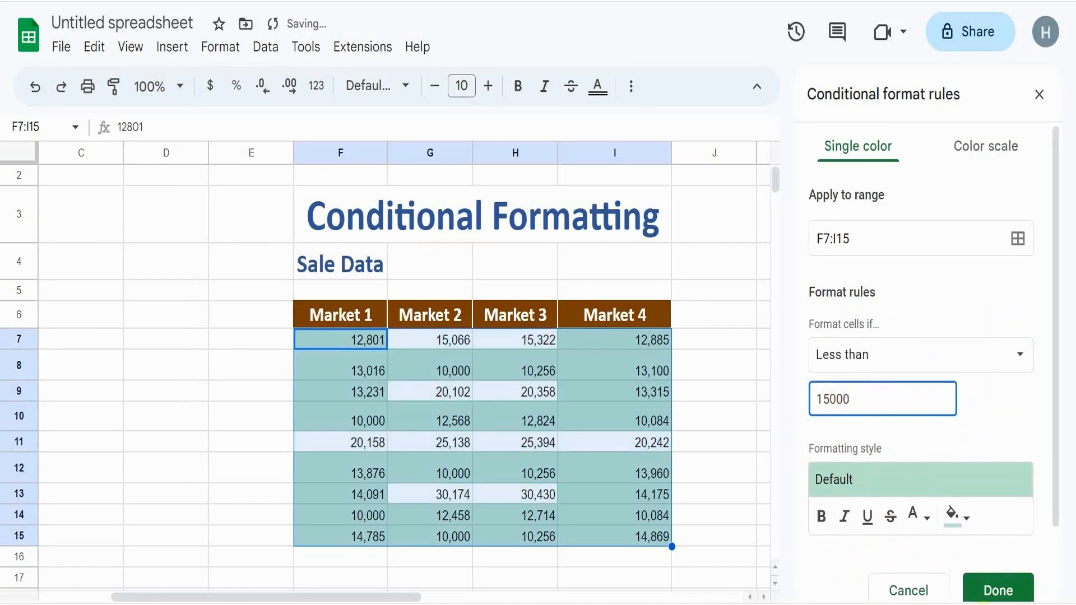
pyautogui.click(996, 589)
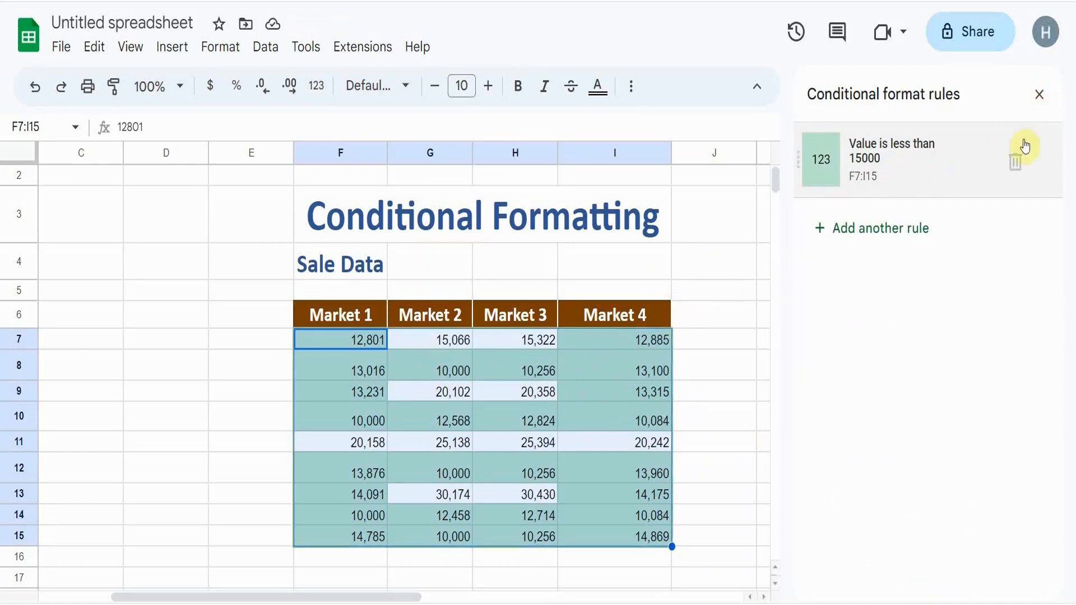
pyautogui.click(1042, 96)
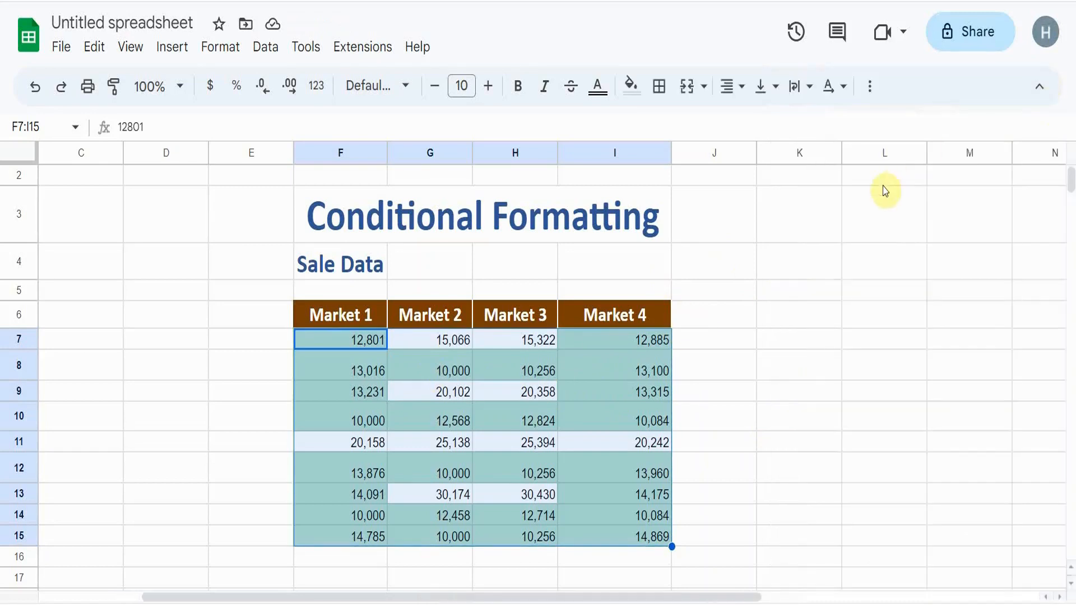
pyautogui.click(412, 234)
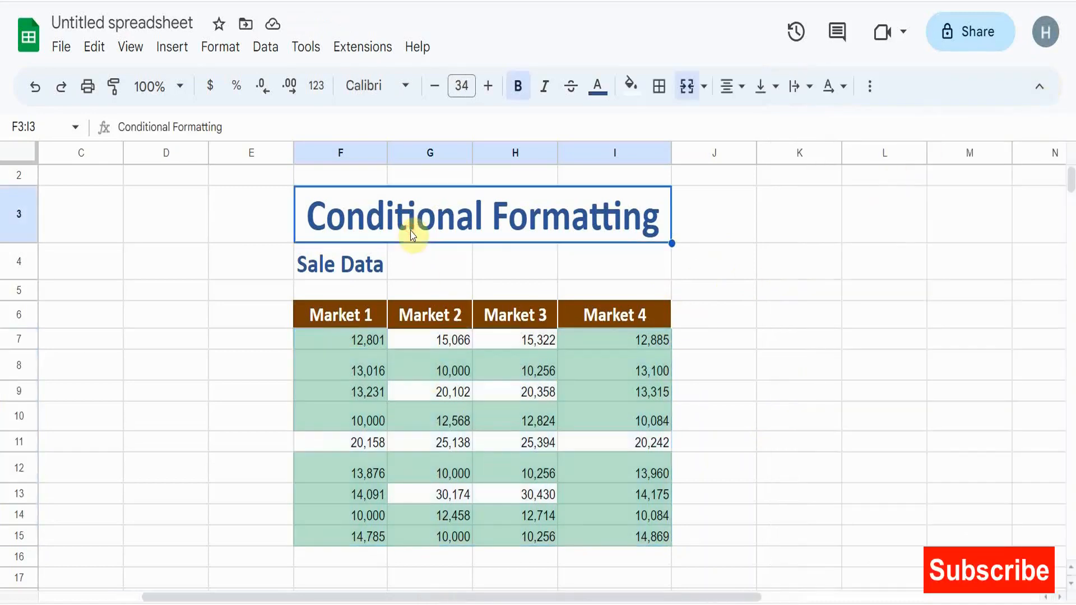